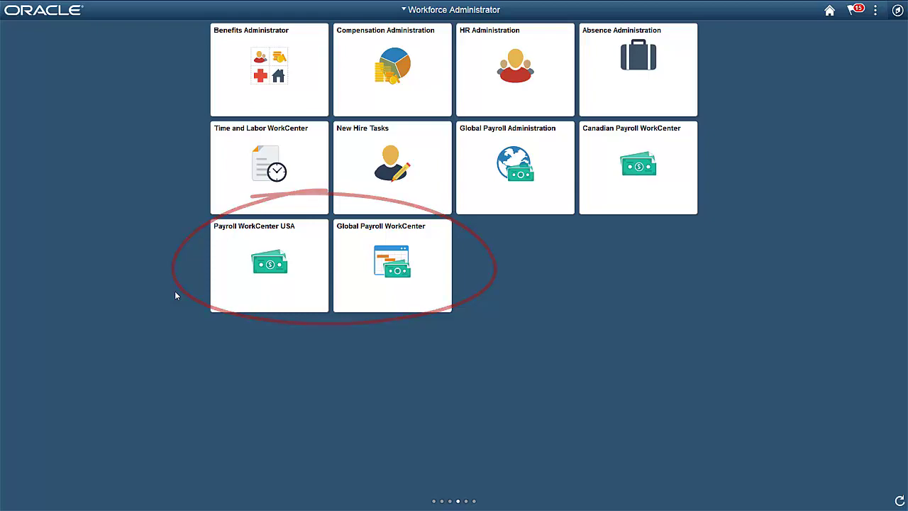
# - Expand Common Exceptions and Audit Exceptions in Payroll WorkCenter USA, and check the actions available for the second State Data Missing row
pyautogui.click(268, 296)
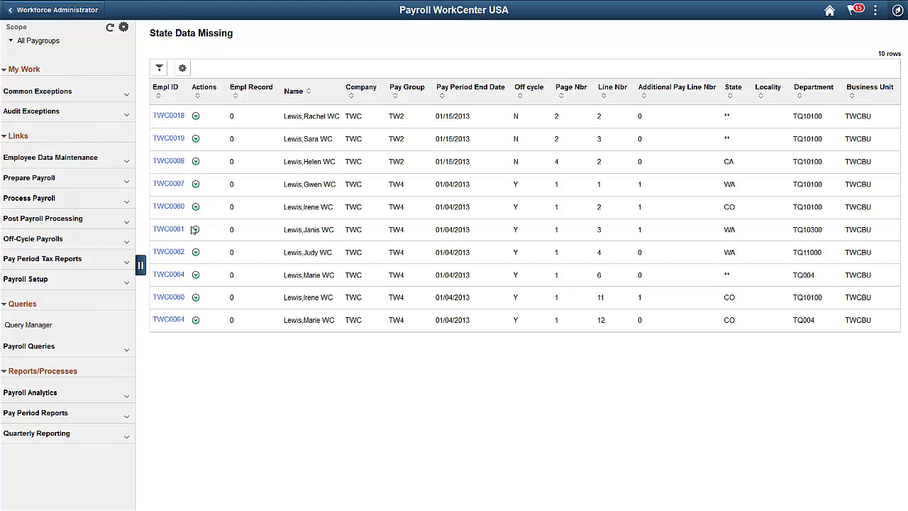
pyautogui.click(126, 94)
pyautogui.click(118, 326)
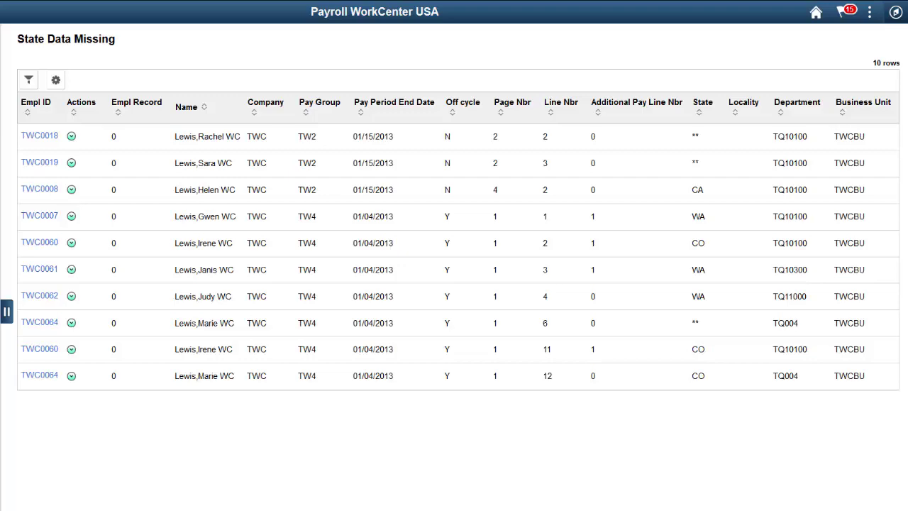
pyautogui.click(71, 163)
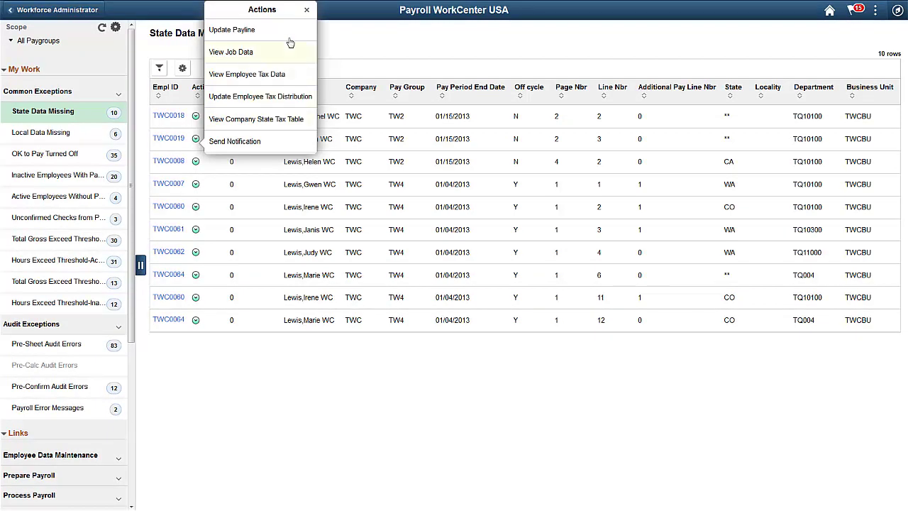
pyautogui.click(306, 10)
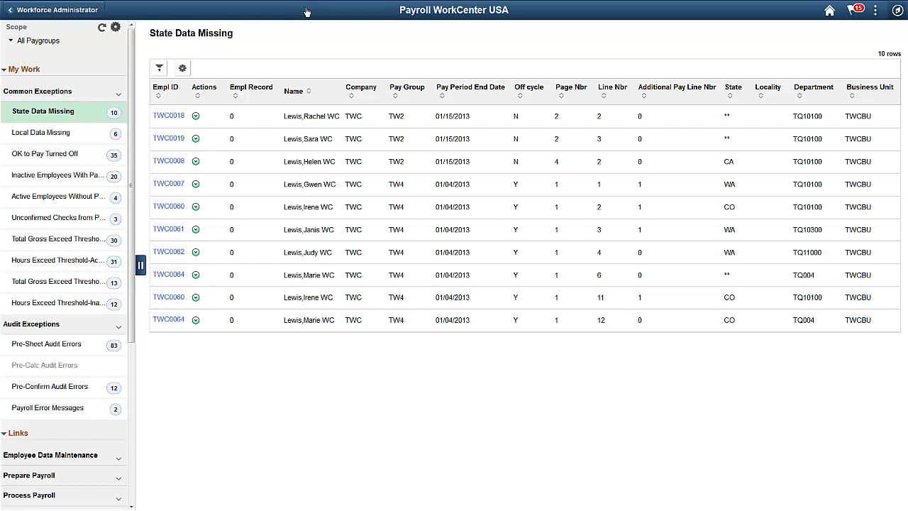
# - Navigate to the Configure Pagelets page under WorkCenter/Dashboards
pyautogui.click(897, 10)
pyautogui.click(883, 166)
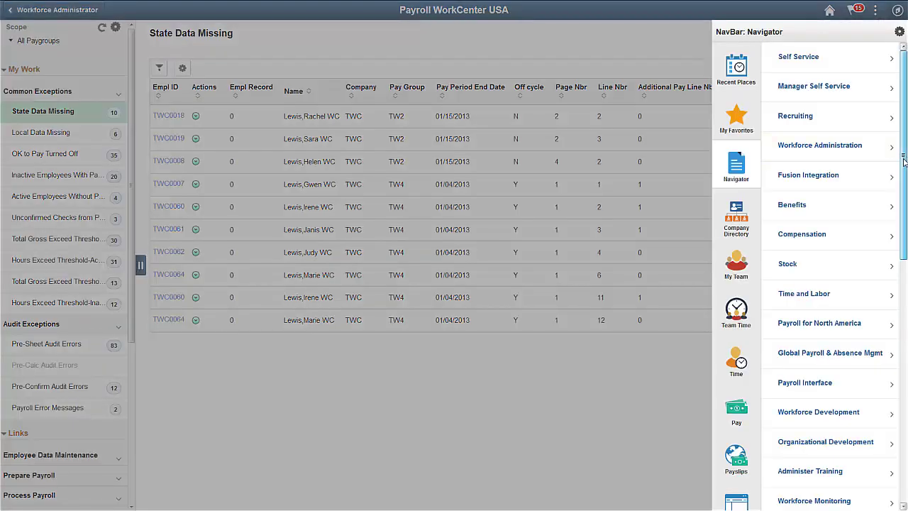
pyautogui.moveTo(900, 153); pyautogui.dragTo(899, 250)
pyautogui.scroll(-2, 886, 298)
pyautogui.click(875, 333)
pyautogui.click(876, 433)
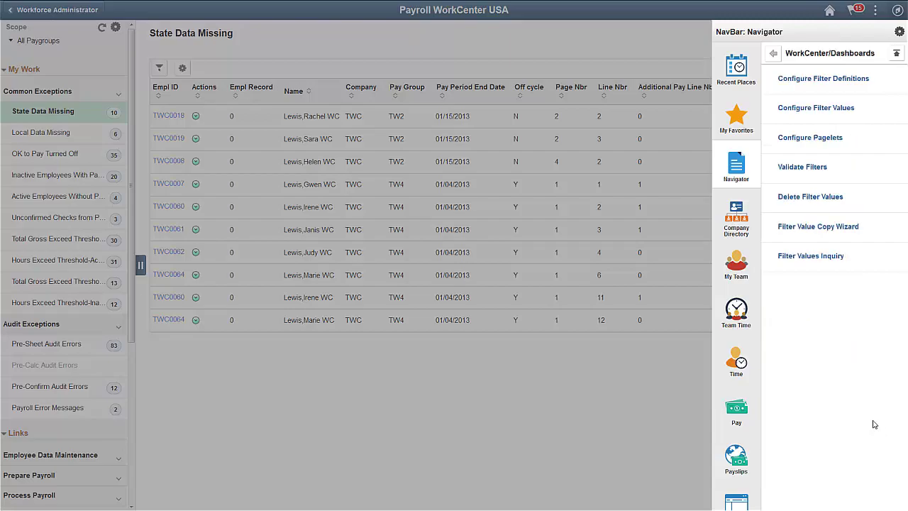
pyautogui.click(860, 144)
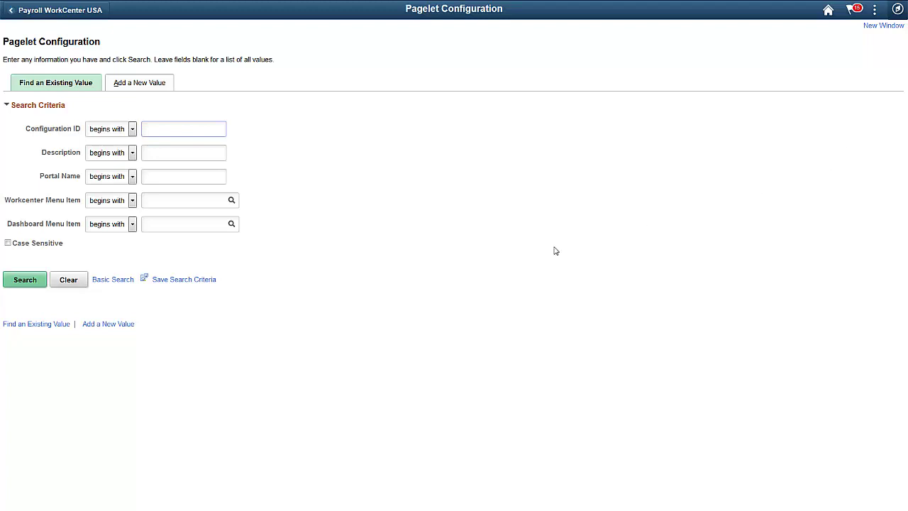
# - Search all pagelet configurations without criteria and open the My Work settings of PYUSA_FL
pyautogui.click(11, 286)
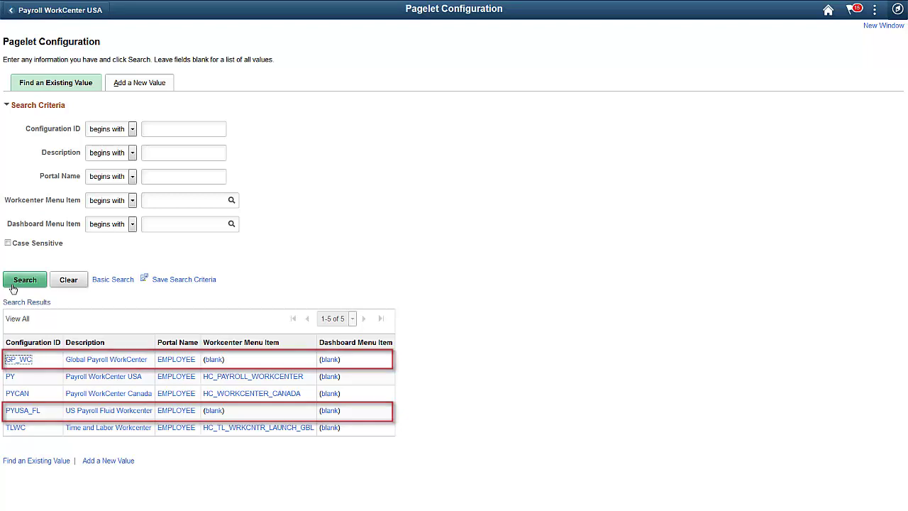
pyautogui.click(20, 413)
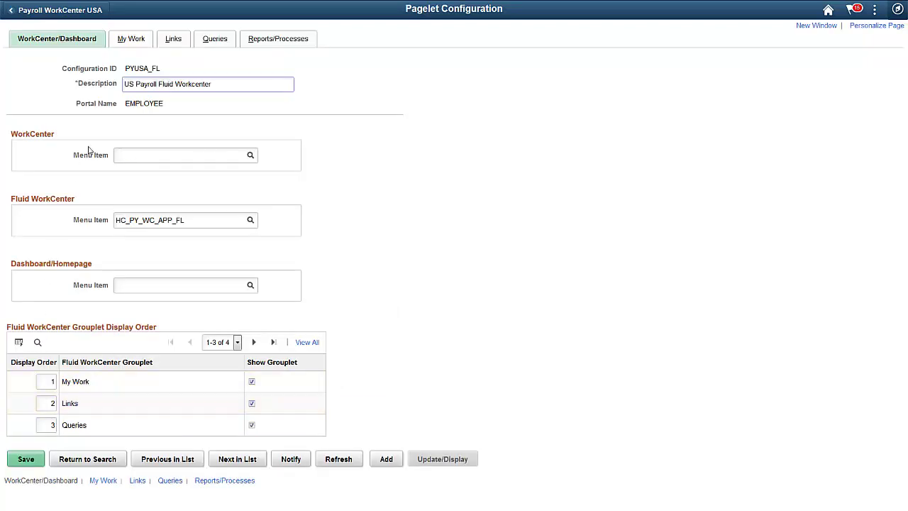
pyautogui.click(125, 41)
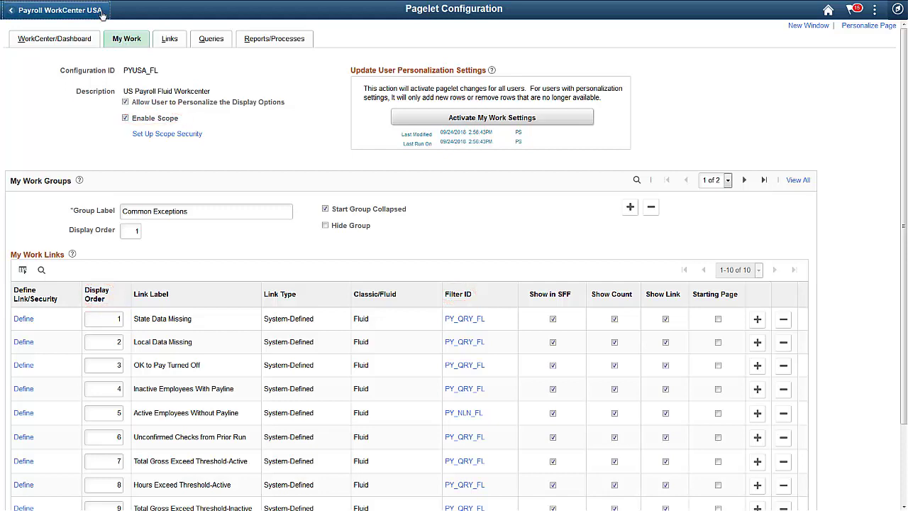
# - Return to the Workforce Administrator homepage and open the Global Payroll WorkCenter
pyautogui.click(103, 16)
pyautogui.click(102, 16)
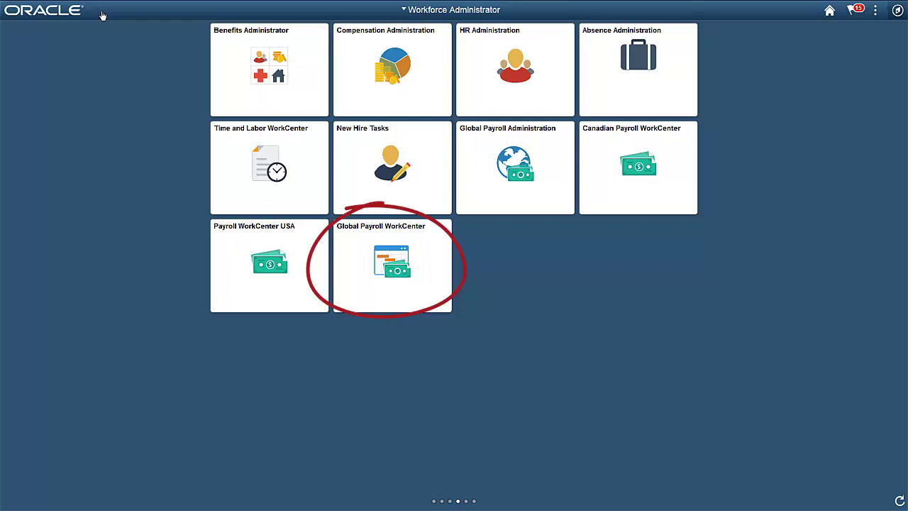
pyautogui.click(350, 271)
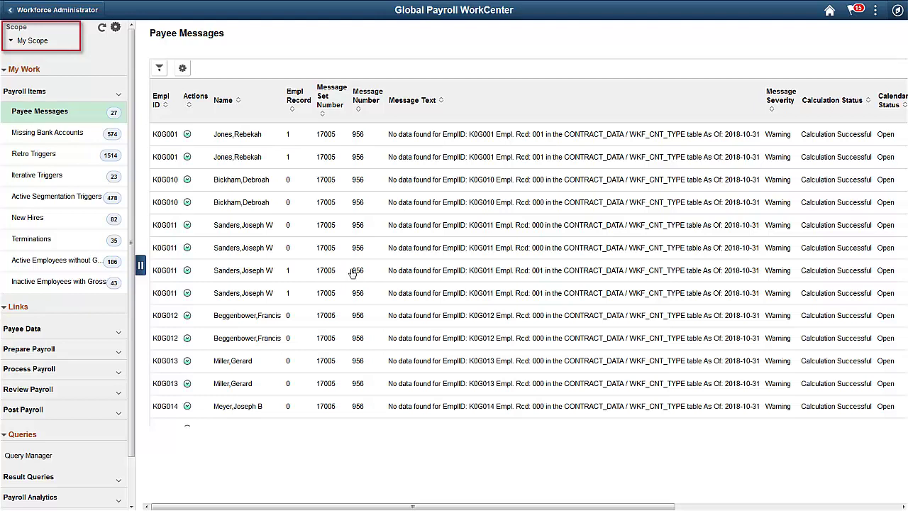
# - Review the Configure Scope settings and the Create Scope form of the Global Payroll WorkCenter, discarding both without changes
pyautogui.click(115, 28)
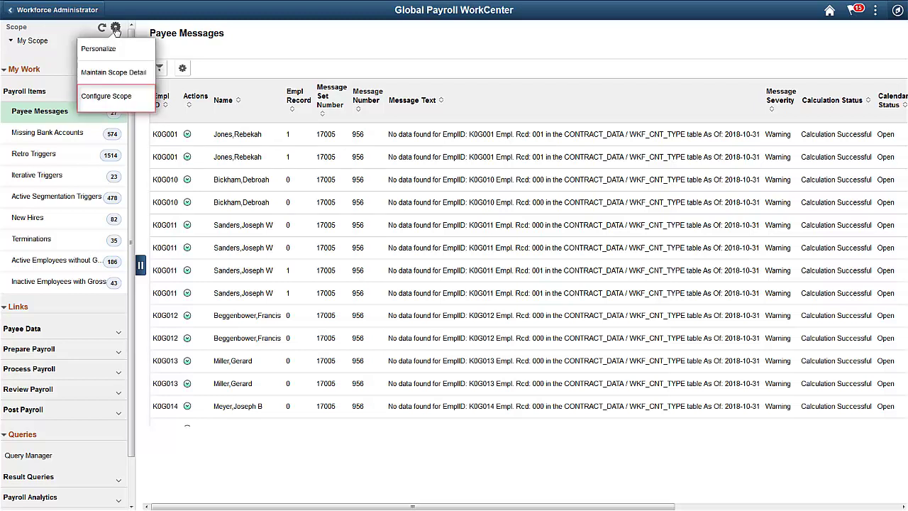
pyautogui.click(110, 98)
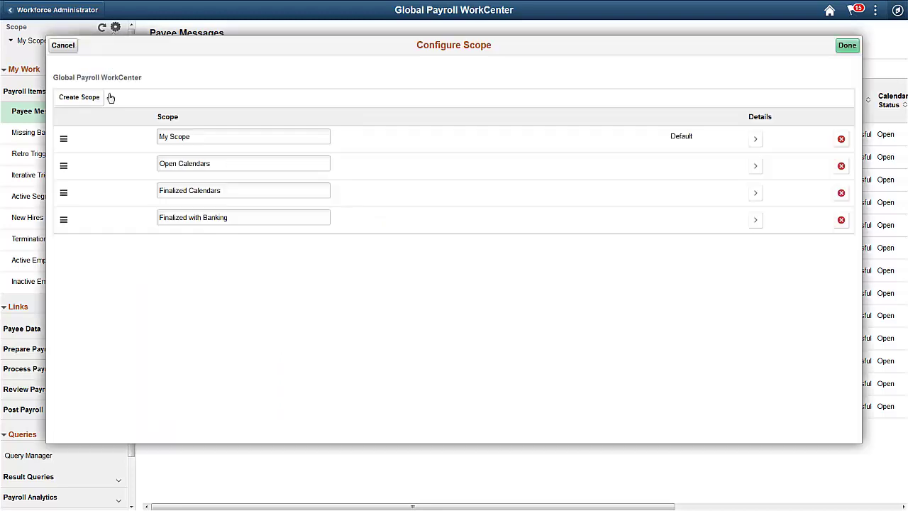
pyautogui.click(98, 103)
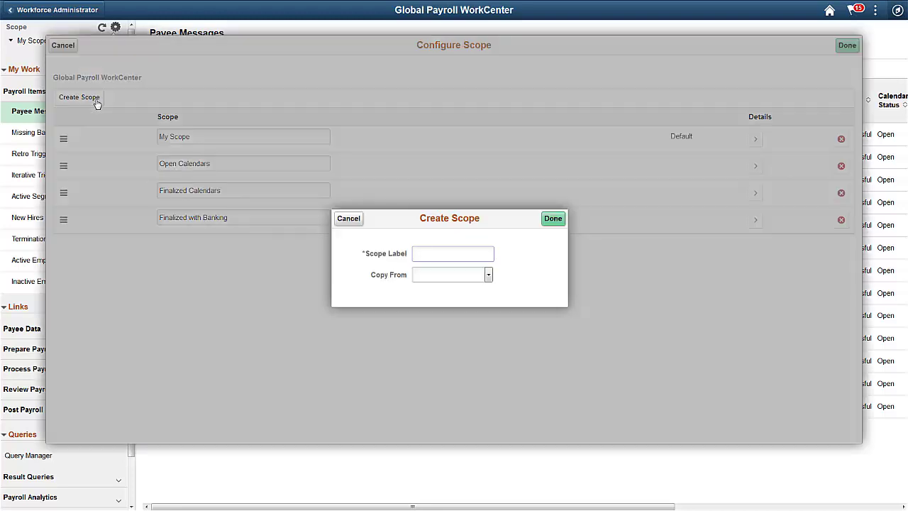
pyautogui.click(350, 220)
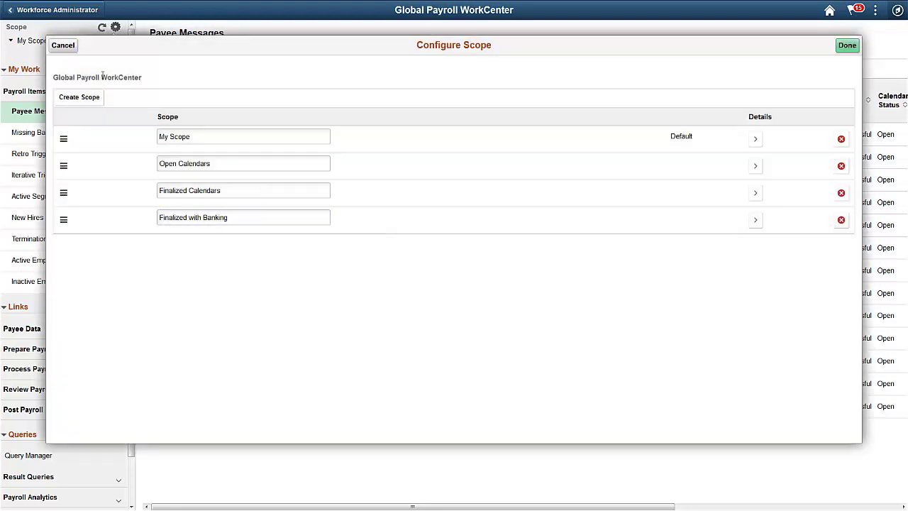
pyautogui.click(68, 47)
# - Review the My Work personalization options of the Global Payroll WorkCenter and leave them without saving
pyautogui.click(115, 28)
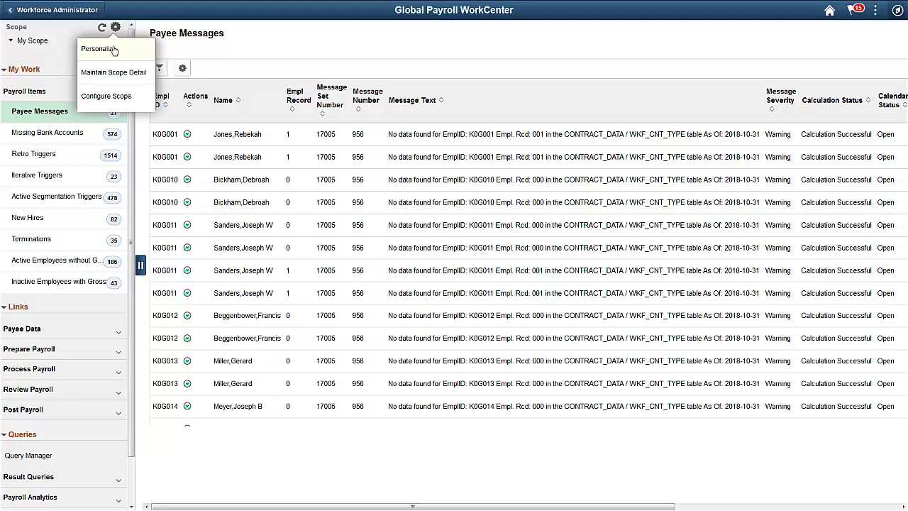
pyautogui.click(114, 49)
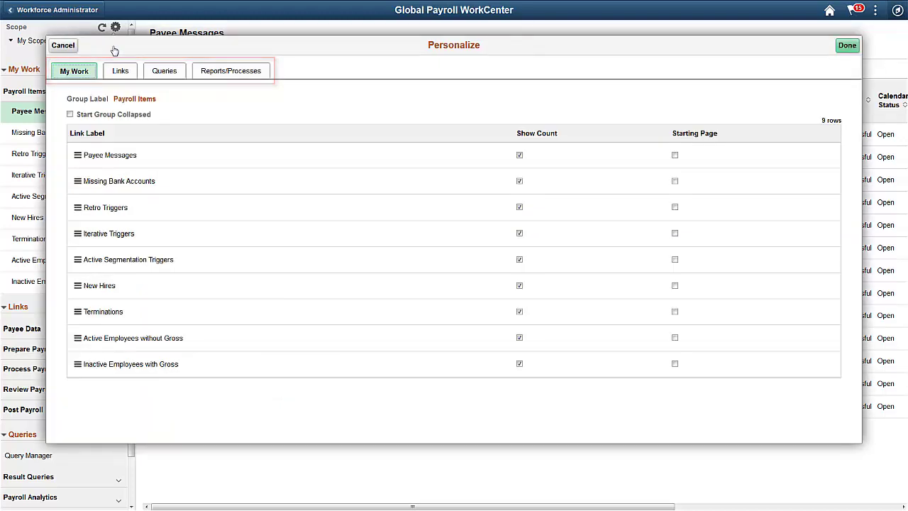
pyautogui.click(71, 47)
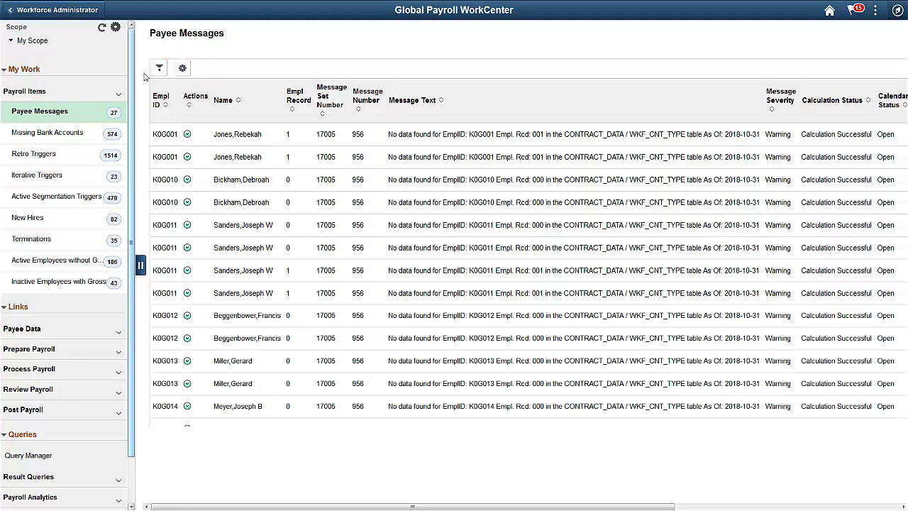
# - Review the column order and default display settings of the Payee Messages grid, and leave without saving
pyautogui.click(183, 70)
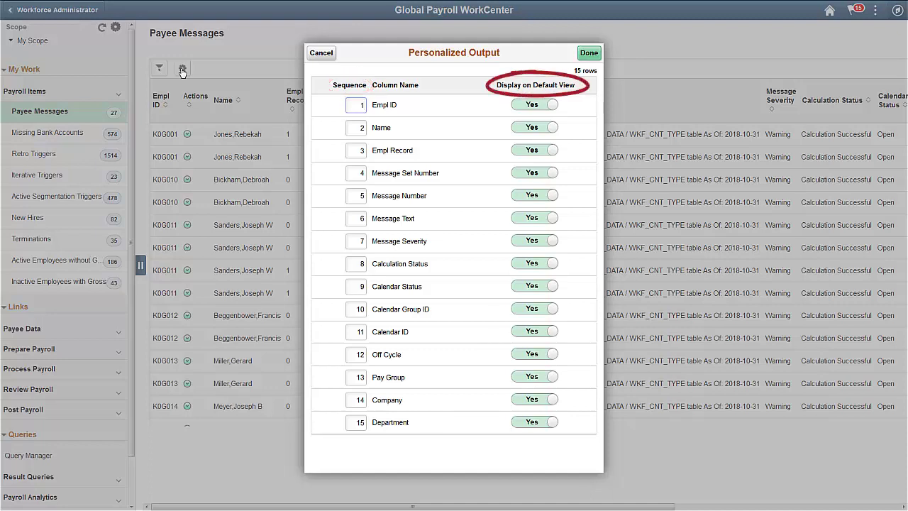
pyautogui.click(320, 52)
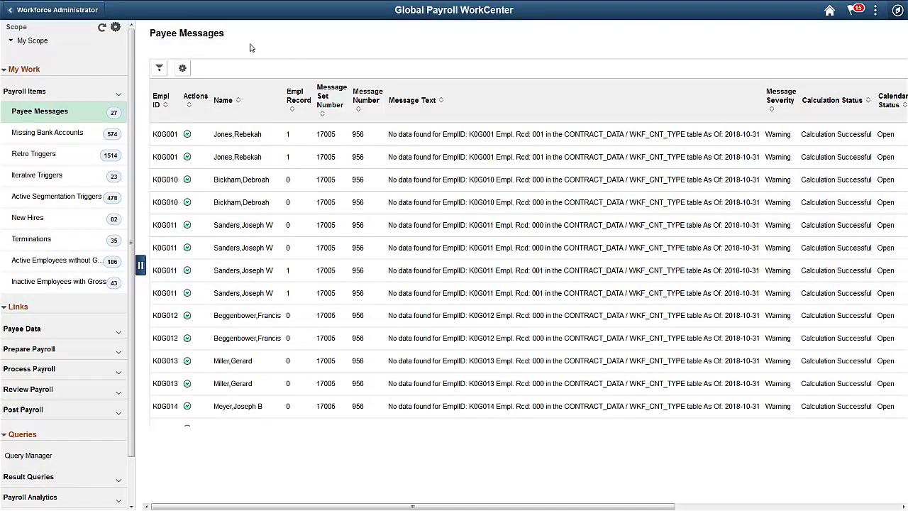
# - Switch back to Payroll WorkCenter USA and open the Comparative Deductions report from Payroll Analytics
pyautogui.click(56, 10)
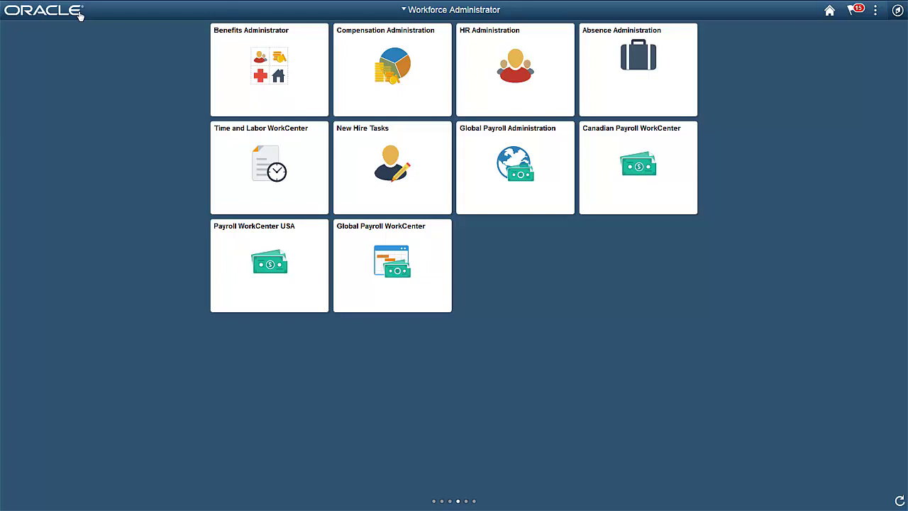
pyautogui.click(219, 264)
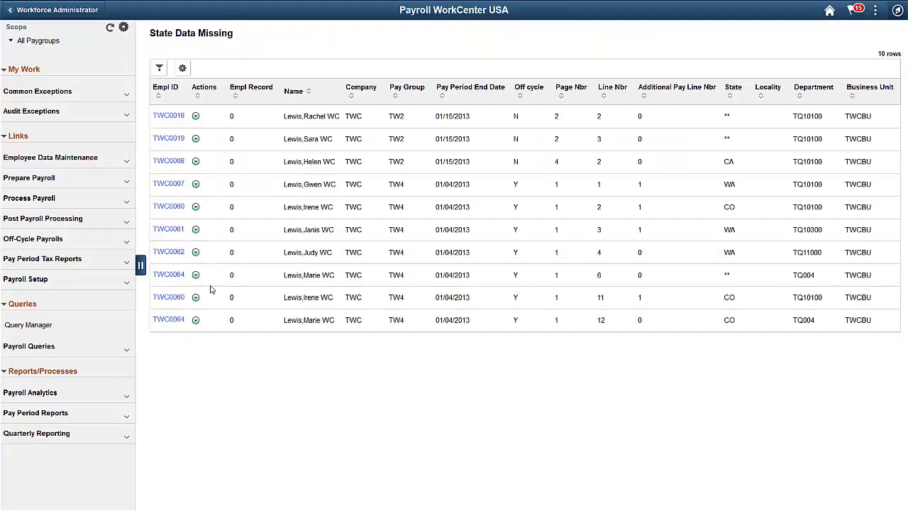
pyautogui.click(125, 401)
pyautogui.click(108, 434)
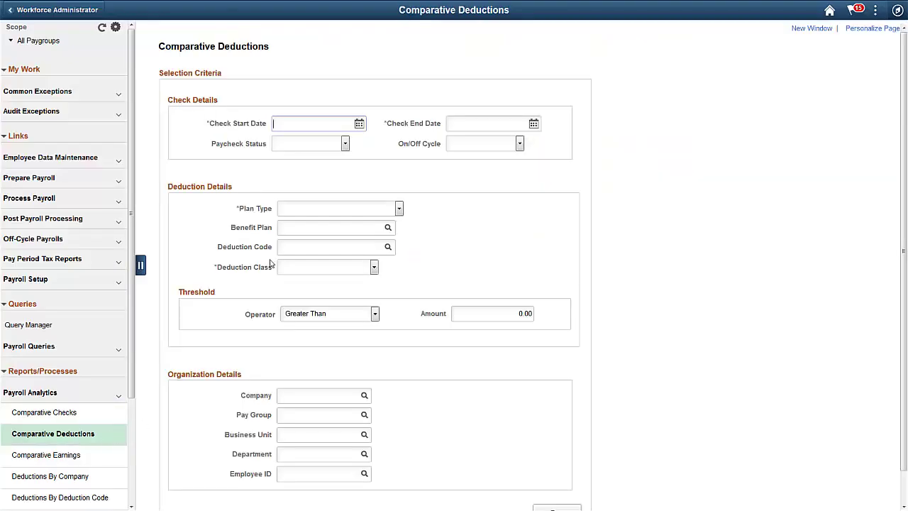
# - Set the check date range for Comparative Deductions from 09/01/2018 to 10/23/2018
pyautogui.click(360, 124)
pyautogui.click(397, 157)
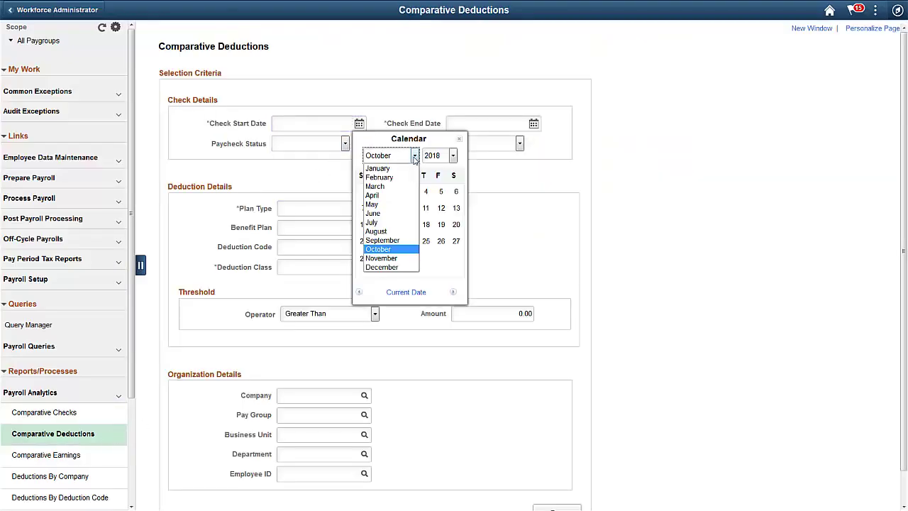
pyautogui.click(389, 240)
pyautogui.click(454, 193)
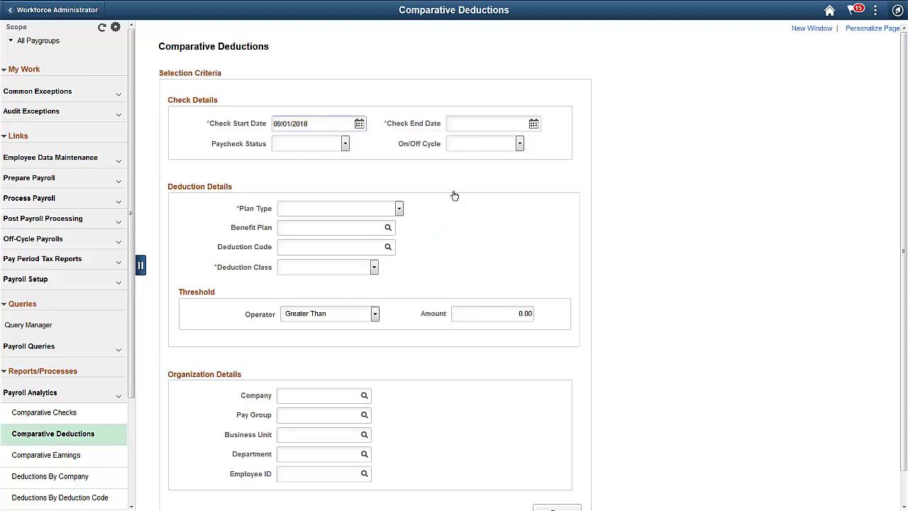
pyautogui.click(533, 124)
pyautogui.click(567, 155)
pyautogui.click(565, 250)
pyautogui.click(566, 243)
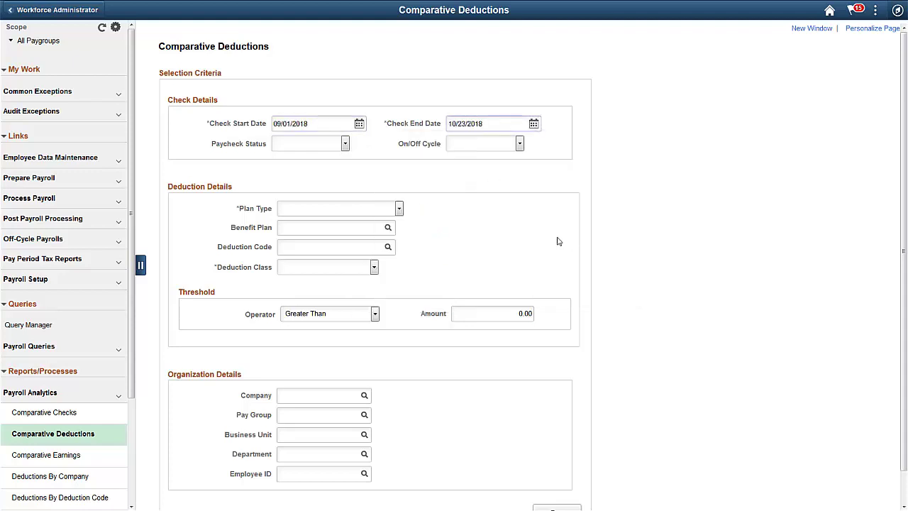
# - Set the plan type to 401(k) and the deduction class to Before-Tax
pyautogui.click(386, 207)
pyautogui.click(383, 228)
pyautogui.click(373, 267)
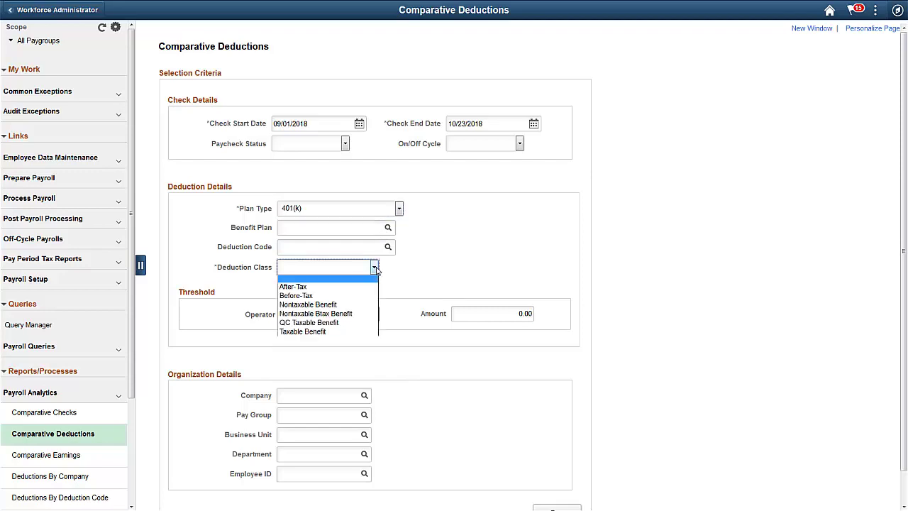
pyautogui.click(363, 295)
# - Run the Comparative Deductions report, show its results as a pie chart, and go back to the Workforce Administrator homepage
pyautogui.scroll(-2, 902, 434)
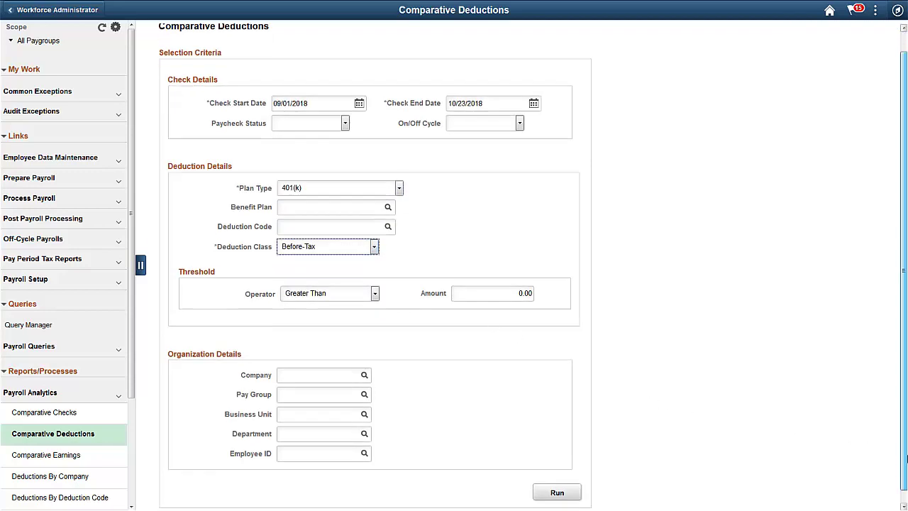
pyautogui.click(559, 484)
pyautogui.click(226, 301)
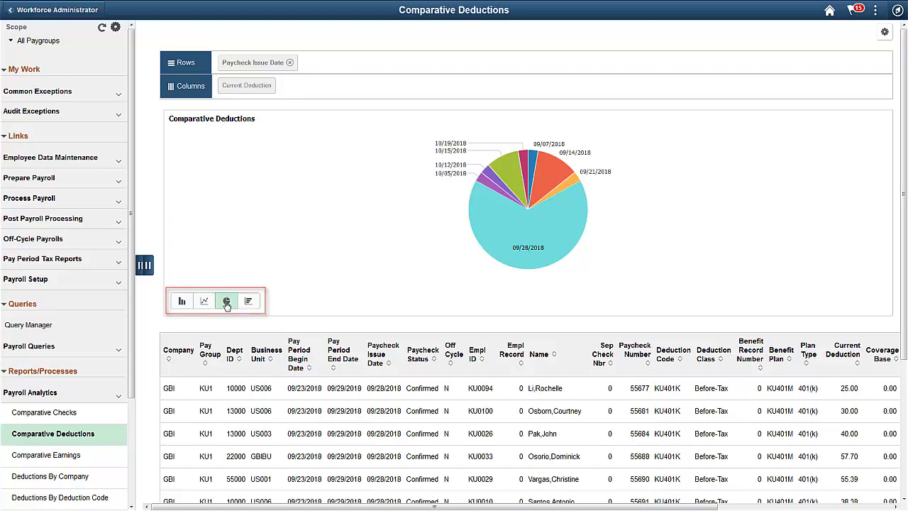
pyautogui.click(12, 16)
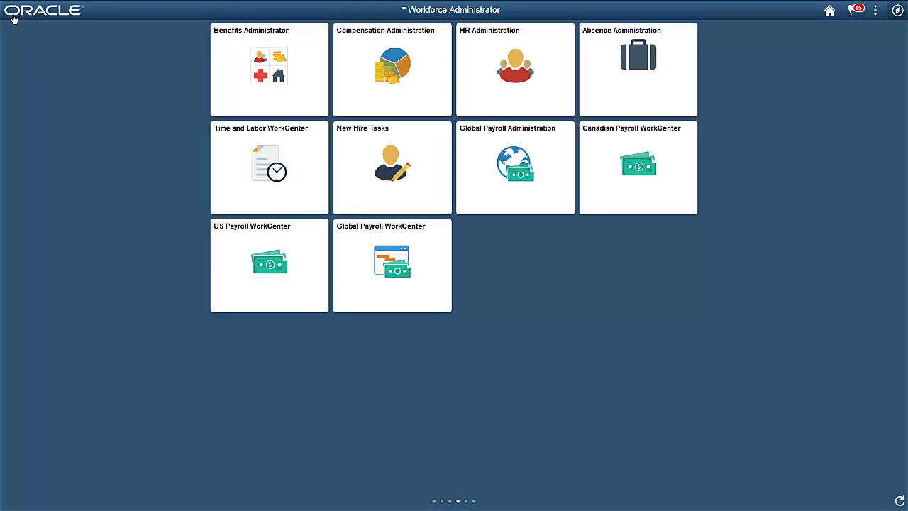